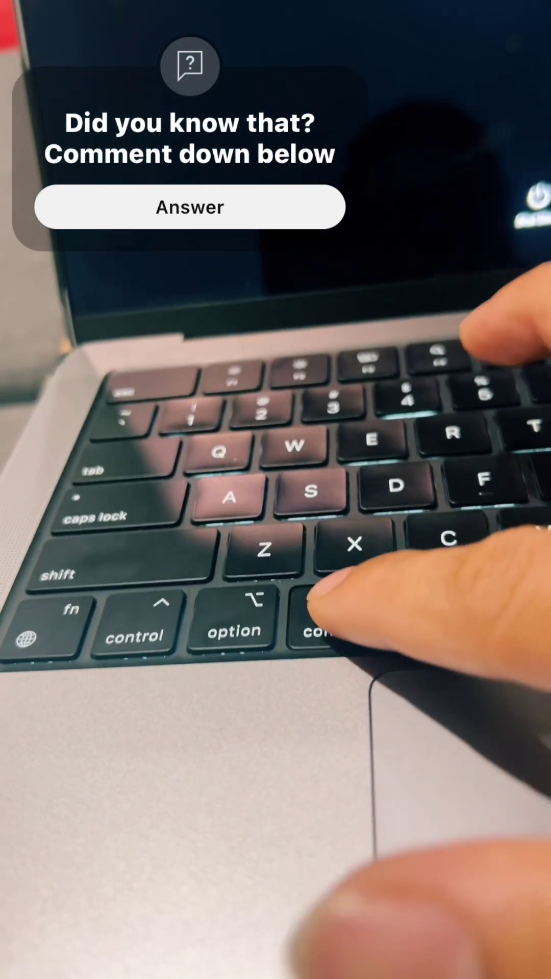
Step: Hold Command+D at startup to load Apple Diagnostics and reach its terms screen
{"action": "key", "text": "super+d"}
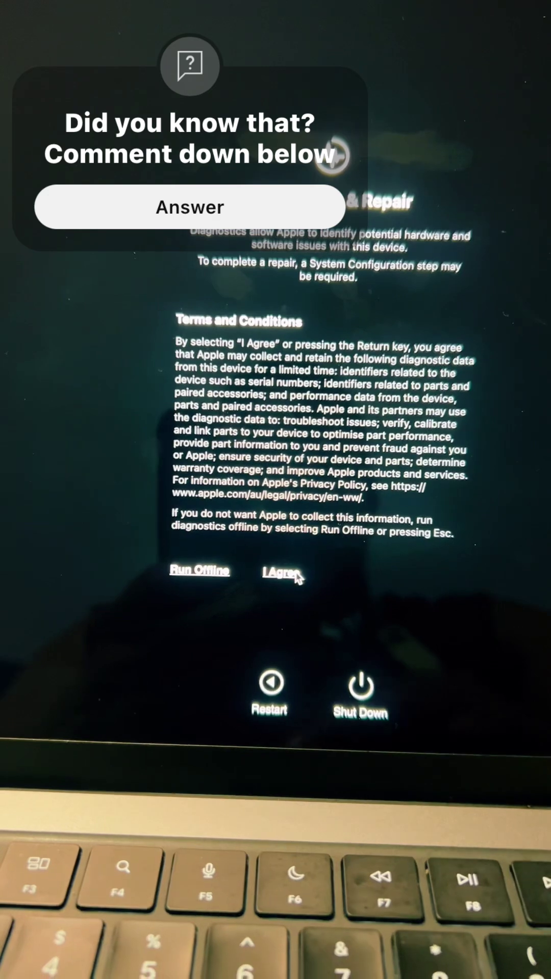
Step: Agree to the diagnostic data-collection terms so the session begins
{"action": "left_click", "coordinate": [280, 580]}
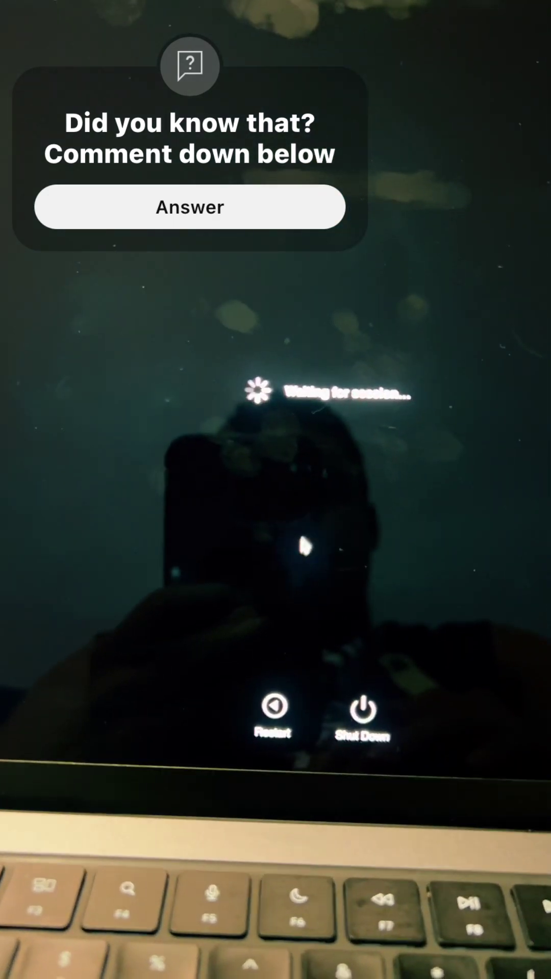